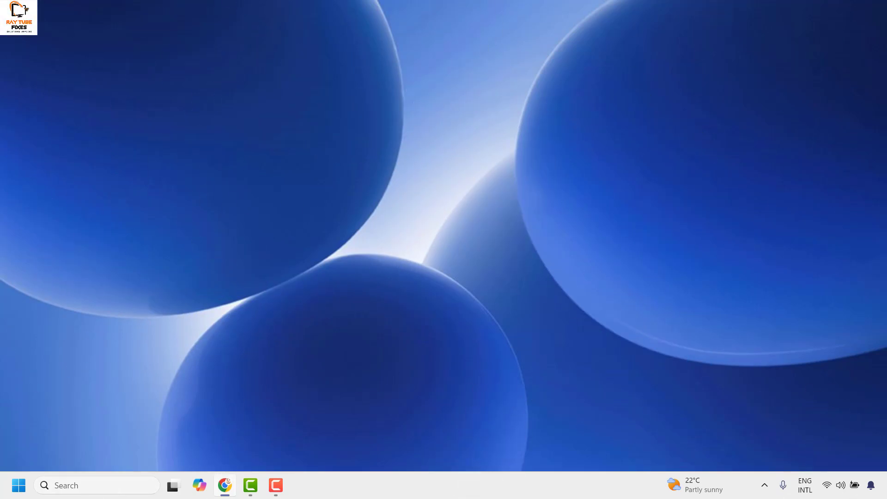
# Step: Search Windows for 'store' and open the Microsoft Store result's App settings
pyautogui.click(86, 486)
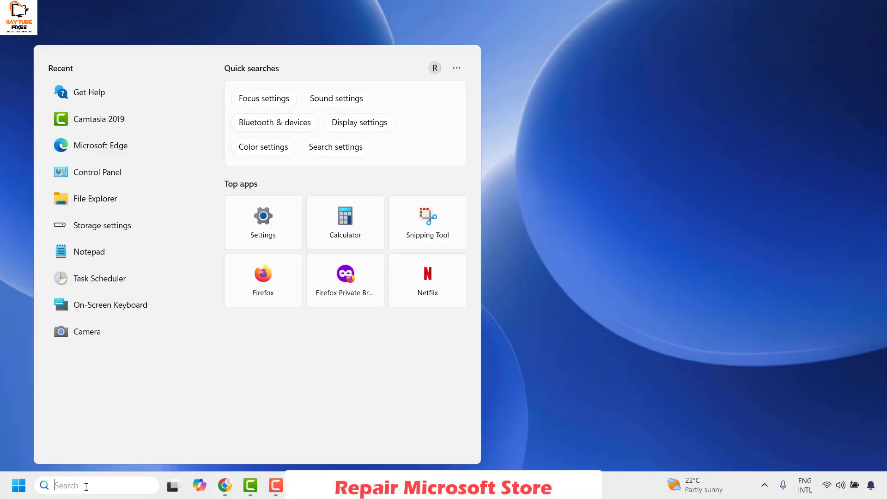
pyautogui.write('store')
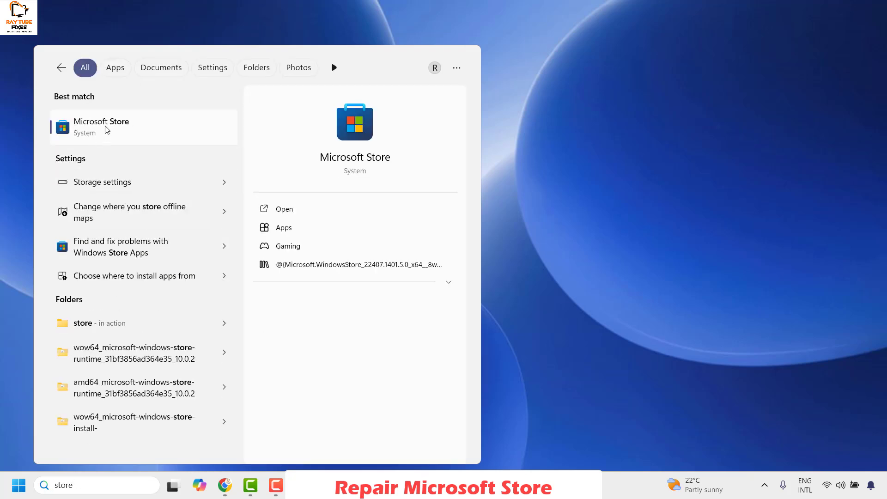
pyautogui.rightClick(107, 128)
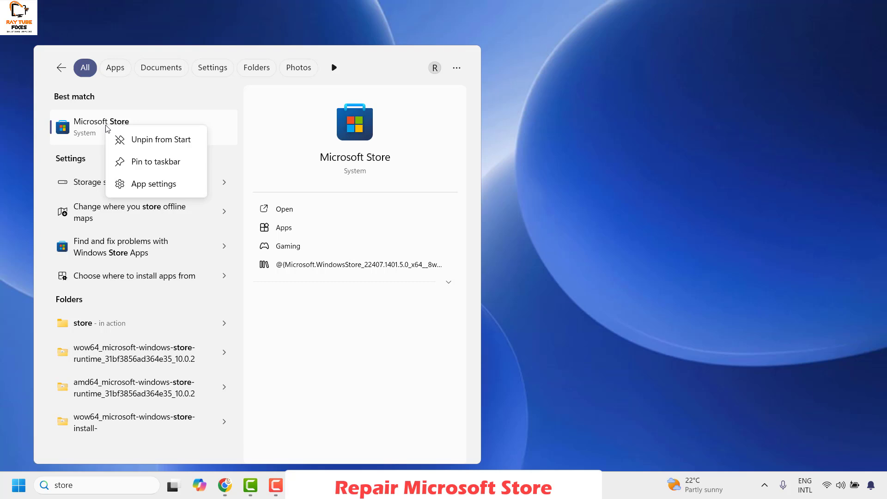
pyautogui.click(154, 203)
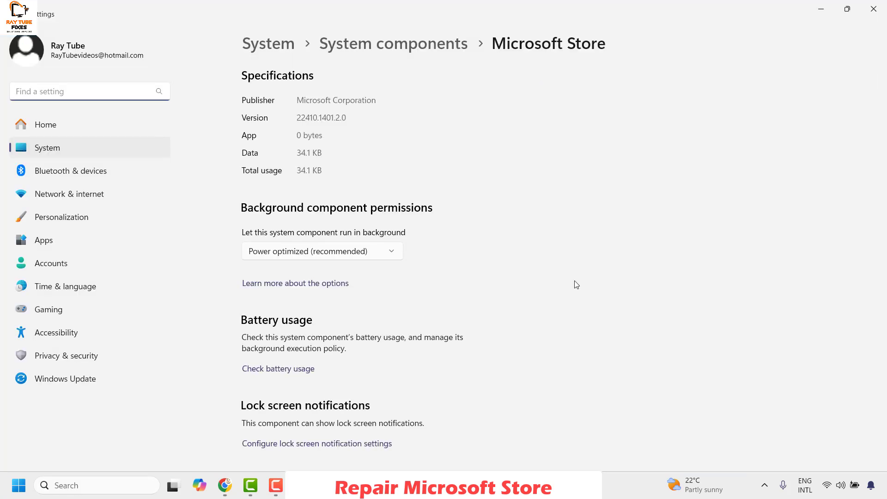
# Step: Terminate the Microsoft Store component, then repair it until the check mark appears
pyautogui.scroll(-2, 602, 258)
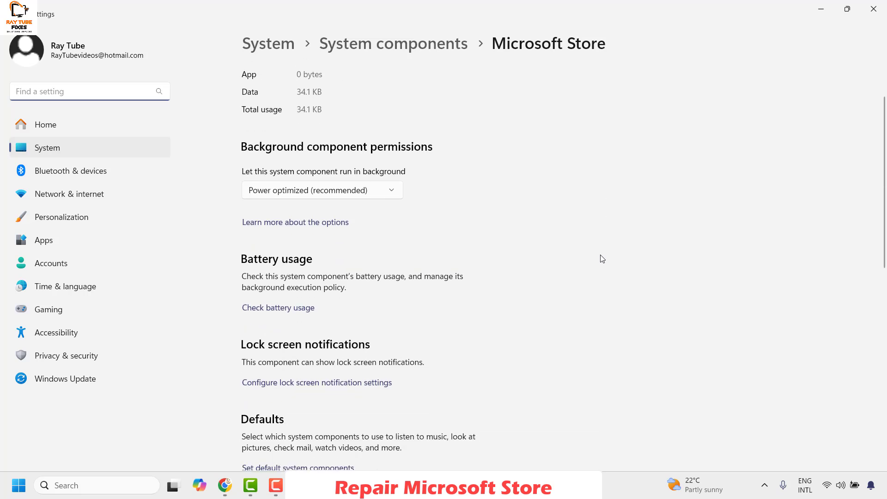
pyautogui.scroll(-4, 603, 259)
pyautogui.scroll(-2, 603, 259)
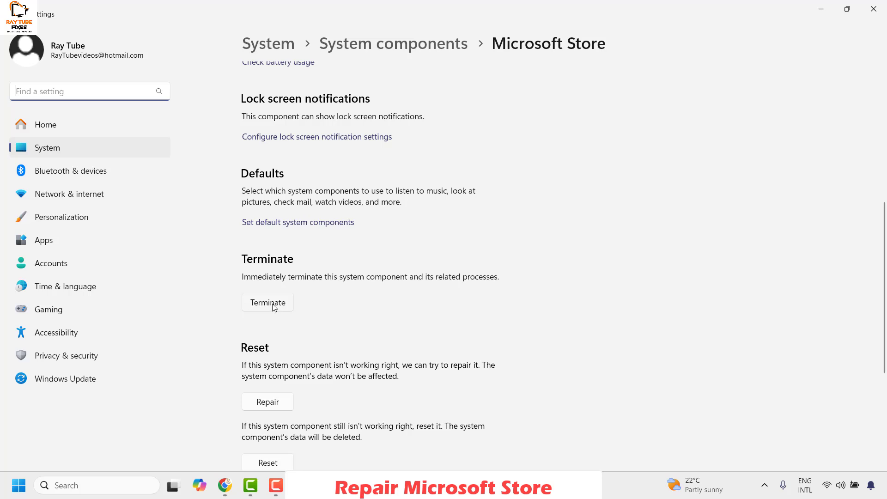
pyautogui.click(274, 307)
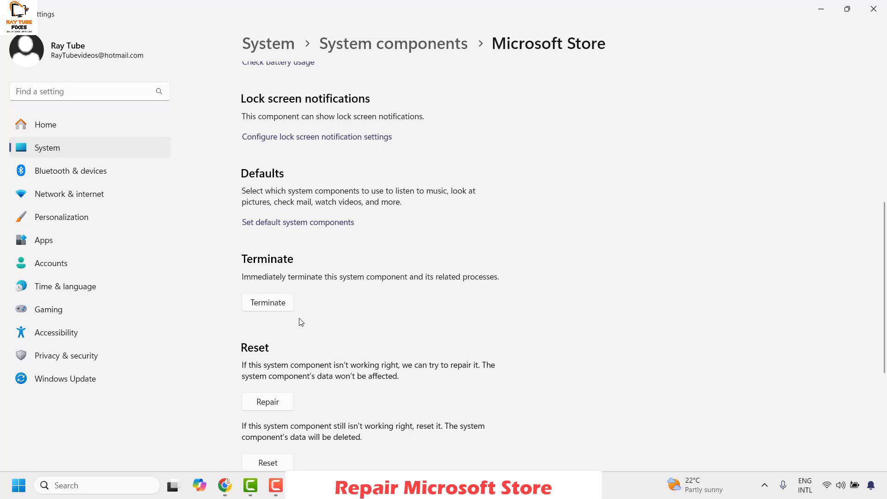
pyautogui.scroll(-3, 298, 322)
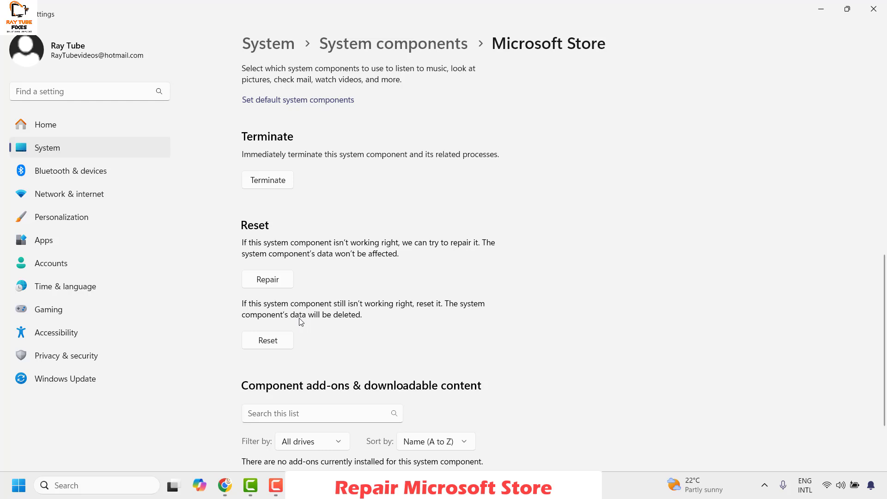
pyautogui.click(278, 281)
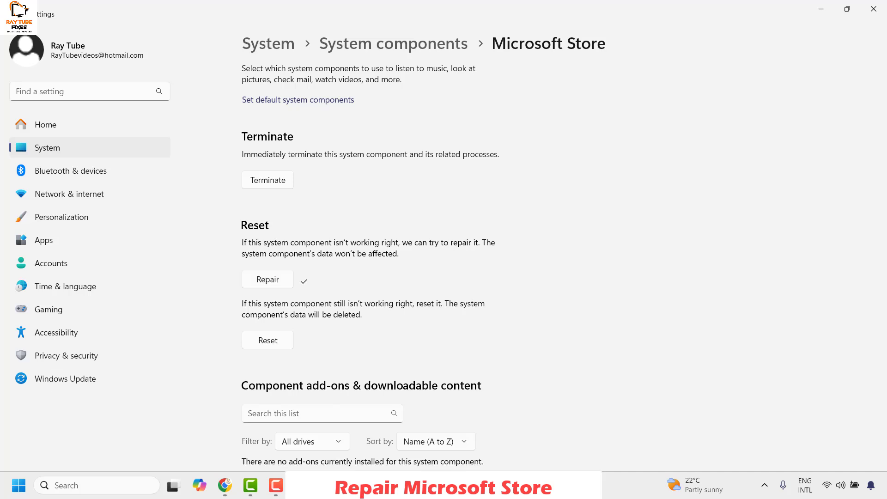
# Step: Close Settings and try a first Windows search for 'get help', then dismiss it
pyautogui.click(874, 10)
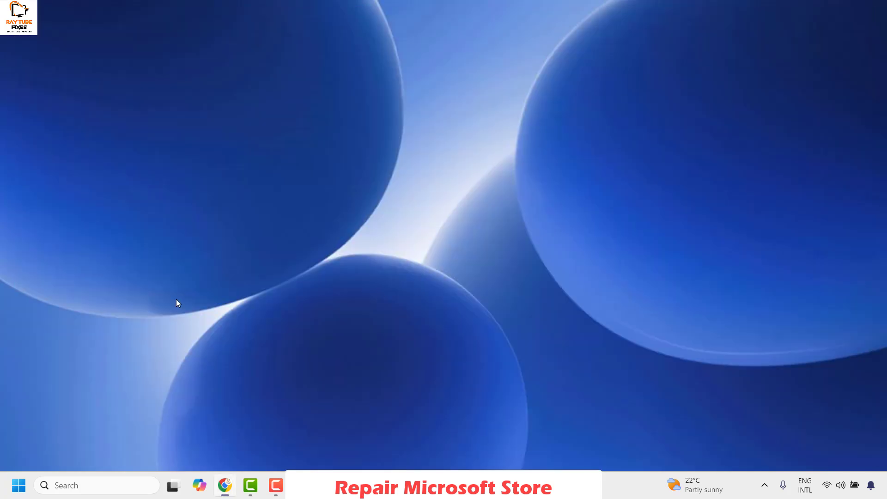
pyautogui.click(77, 486)
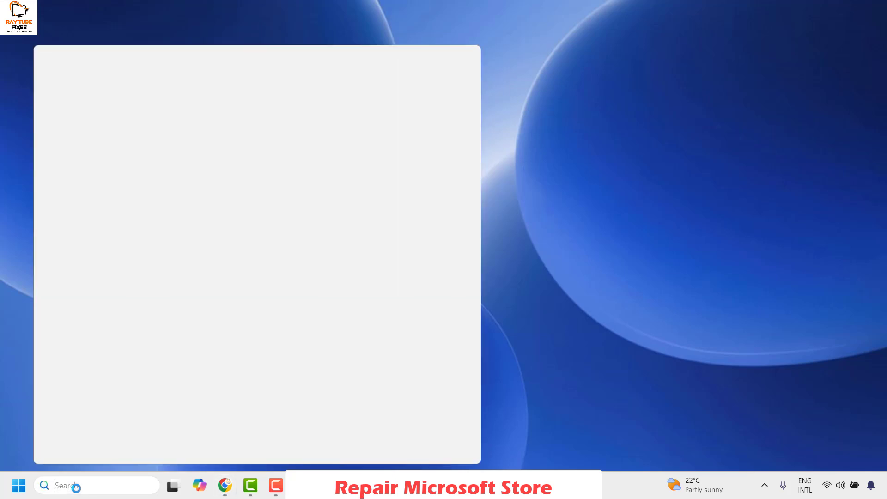
pyautogui.write('get help')
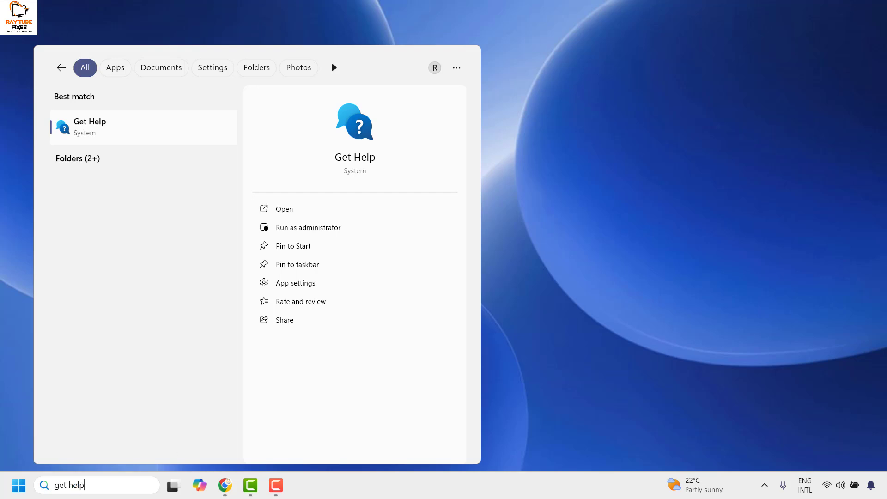
pyautogui.press('Escape')
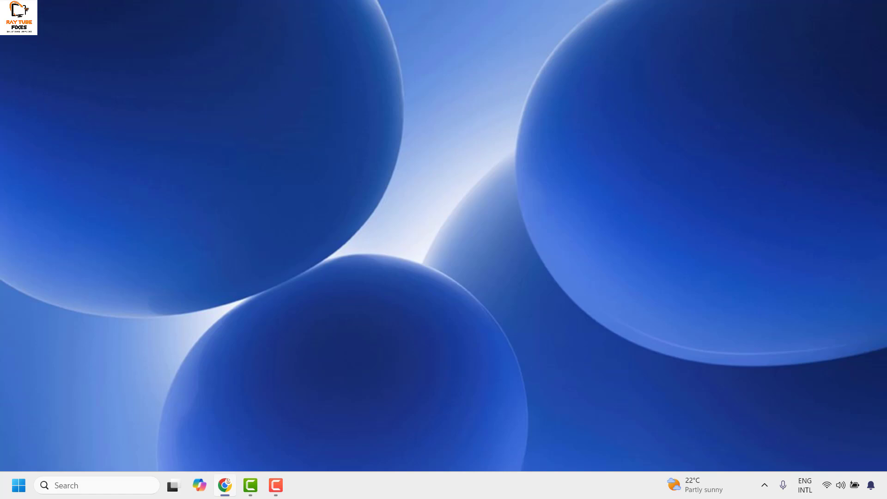
# Step: Search 'get help' again and open the Get Help result's App settings
pyautogui.click(76, 486)
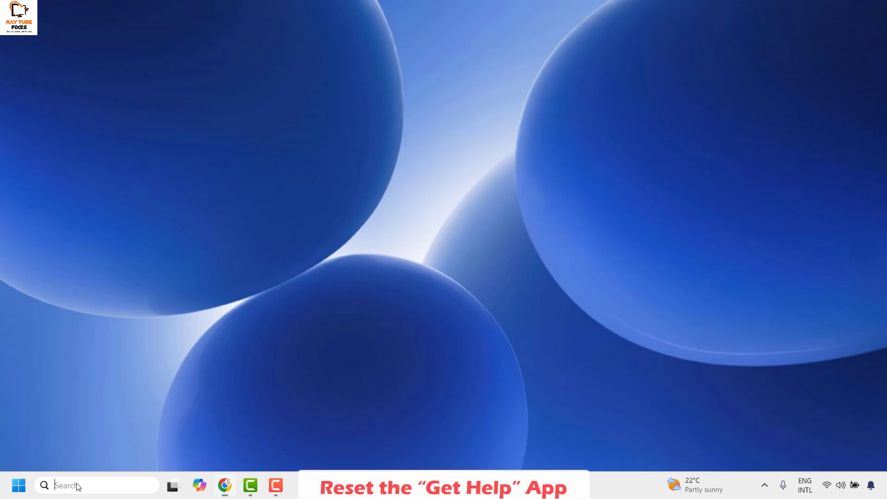
pyautogui.write('get help')
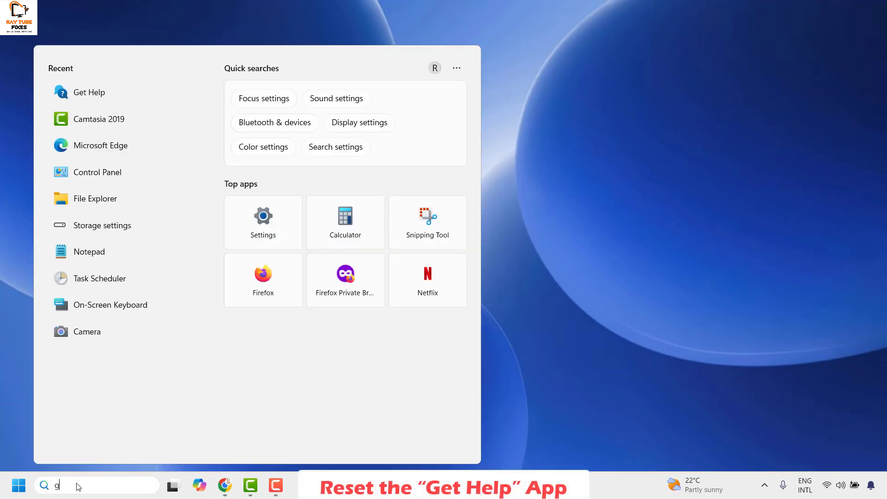
pyautogui.rightClick(140, 124)
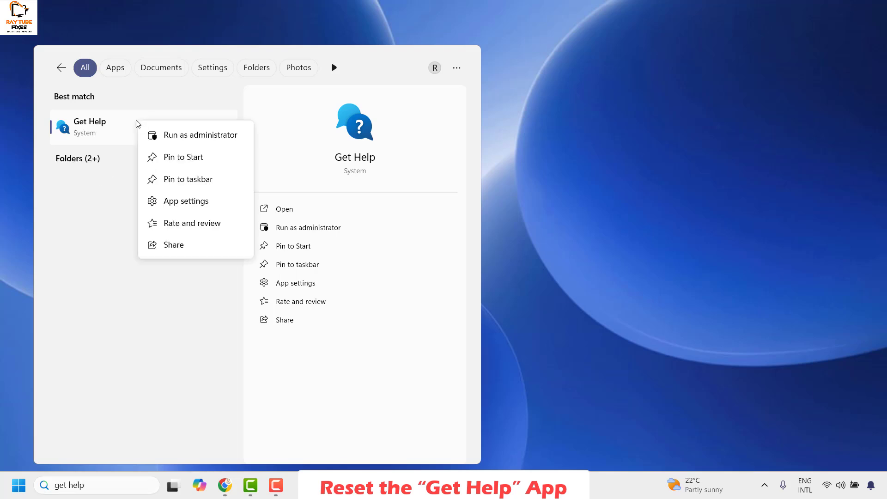
pyautogui.click(181, 202)
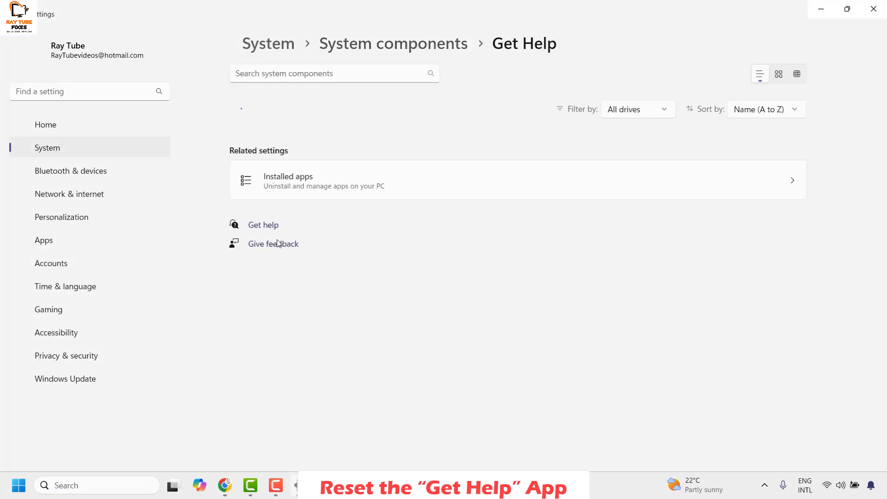
# Step: Terminate the Get Help component and then repair it
pyautogui.scroll(-5, 506, 276)
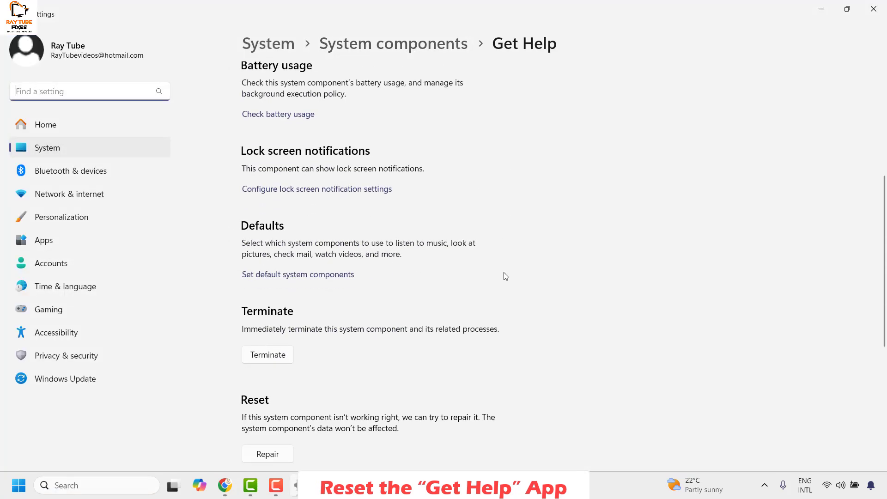
pyautogui.scroll(-4, 504, 277)
pyautogui.click(283, 186)
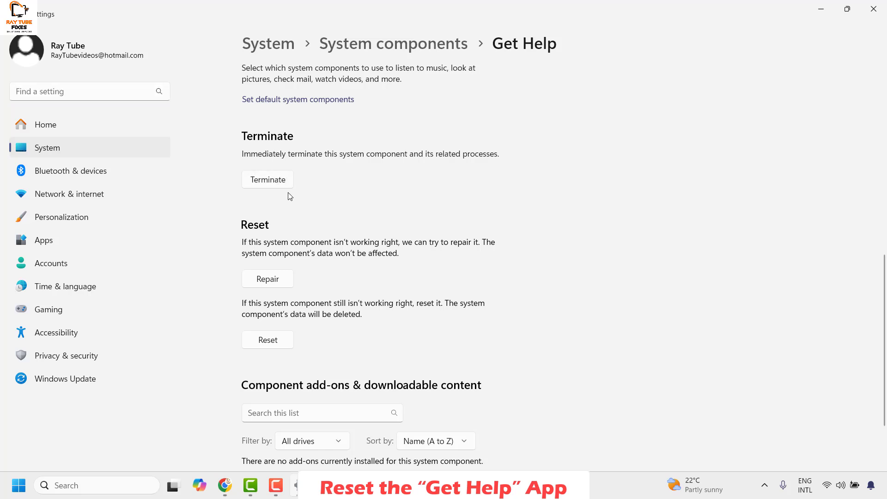
pyautogui.click(278, 283)
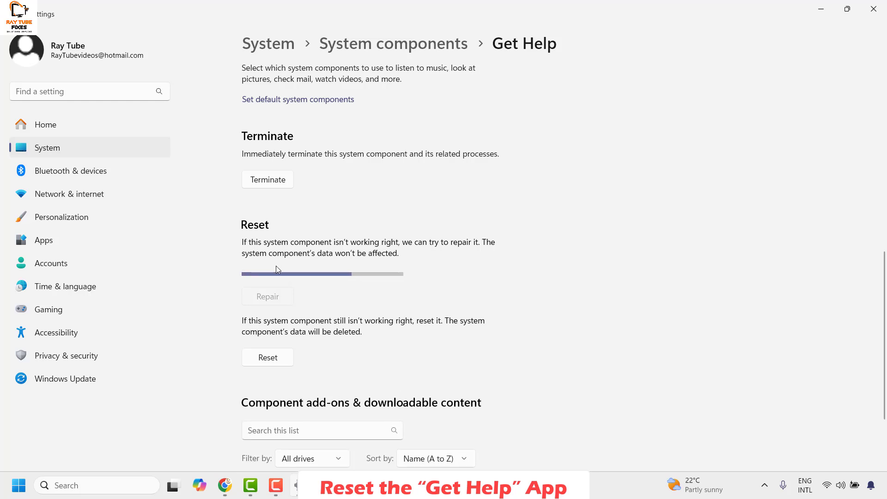
# Step: Reset Get Help, confirming deletion of its data, and close Settings
pyautogui.click(276, 344)
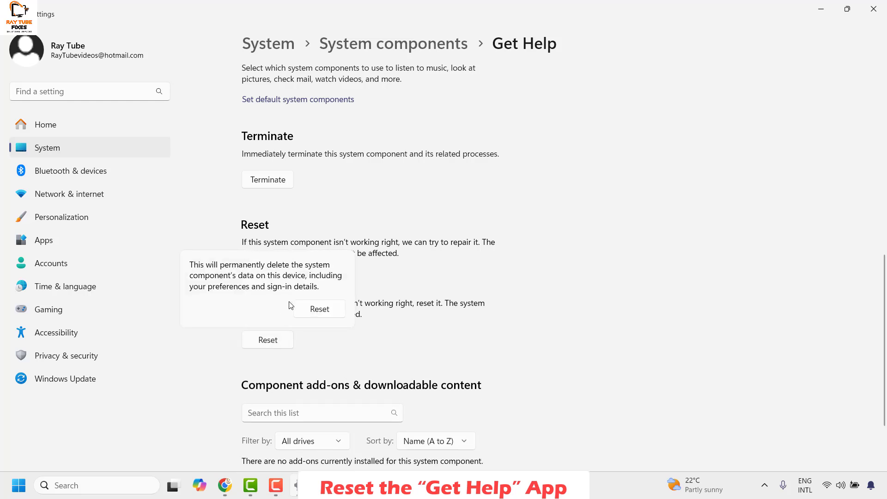
pyautogui.click(317, 311)
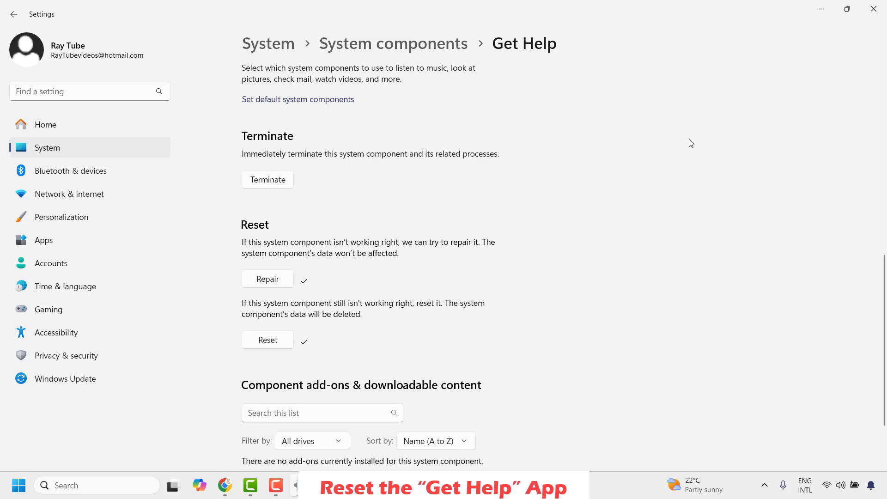
pyautogui.click(873, 10)
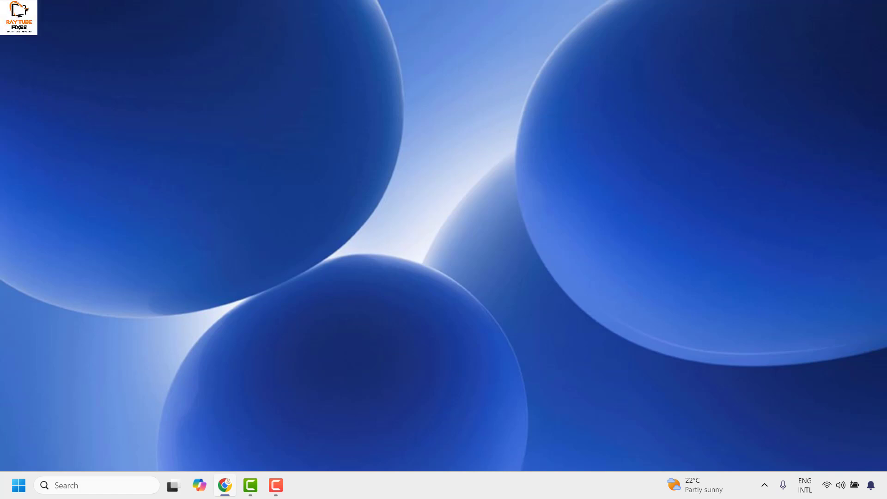
# Step: Open Settings from the Start button's right-click (Win+X) menu
pyautogui.rightClick(18, 485)
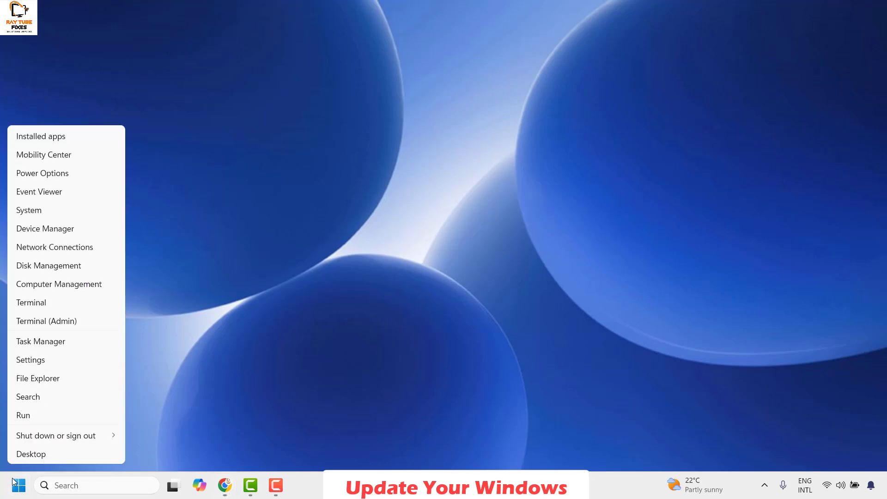
pyautogui.click(39, 360)
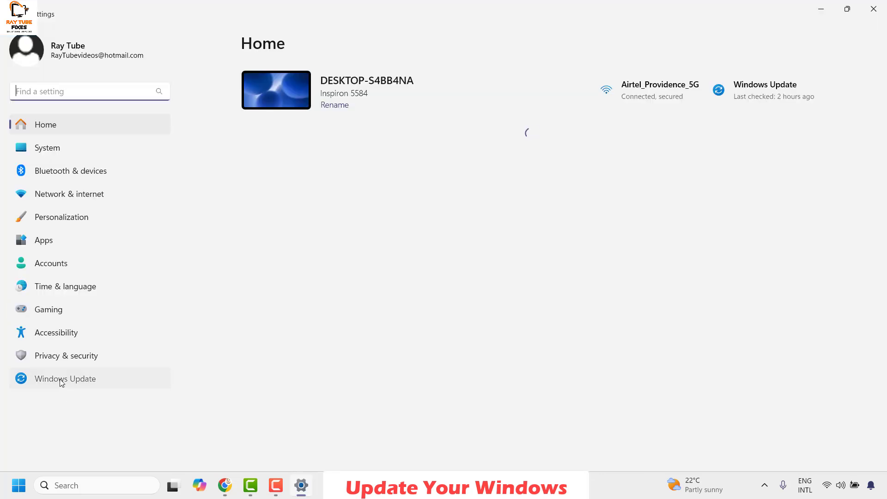
# Step: Check for updates in Windows Update so the Defender intelligence update installs, then close Settings
pyautogui.click(60, 379)
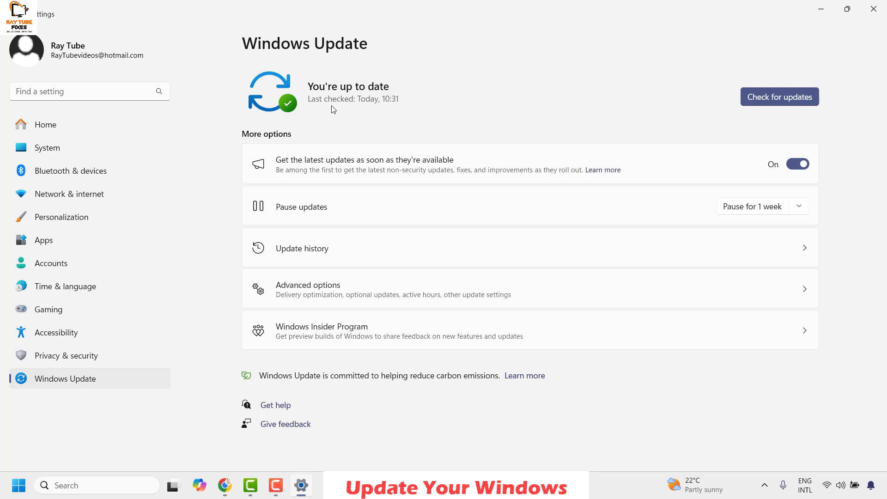
pyautogui.click(771, 101)
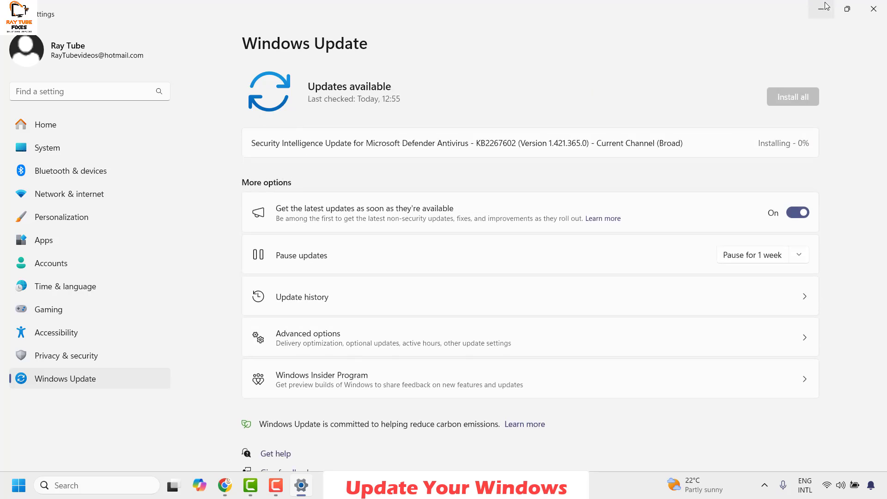
pyautogui.click(874, 10)
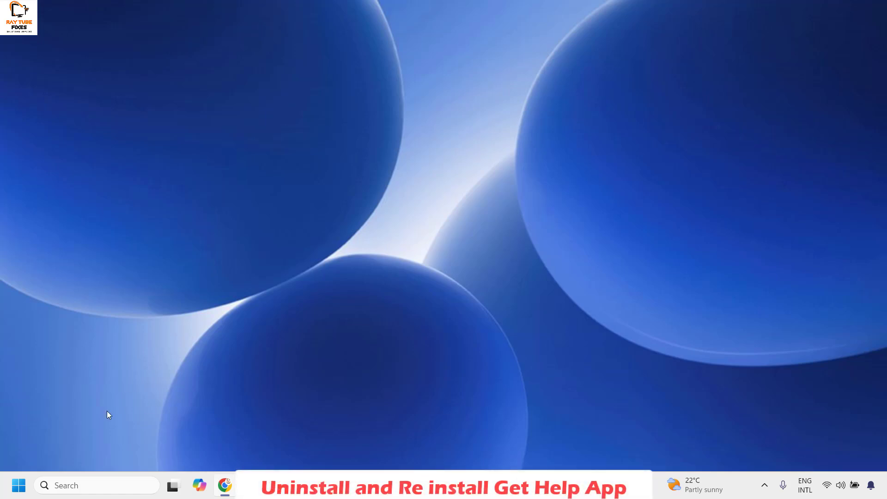
# Step: Launch Windows PowerShell from search and move its window toward the screen centre
pyautogui.click(74, 485)
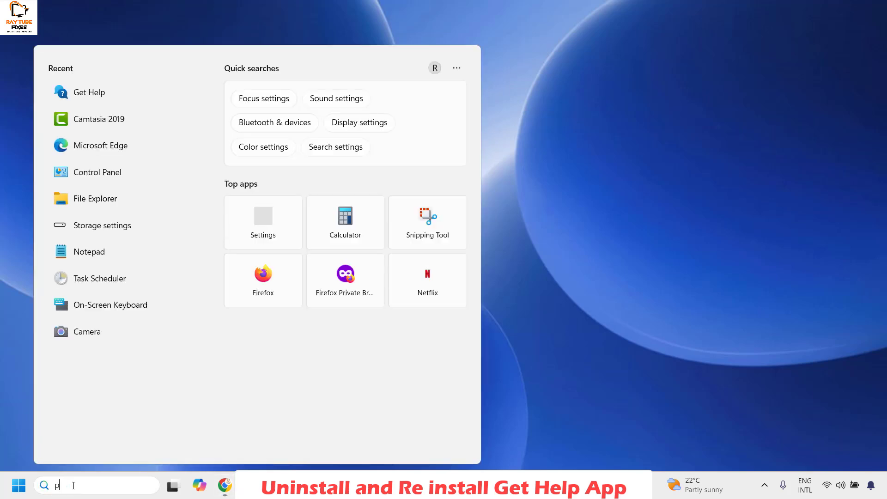
pyautogui.write('powershell')
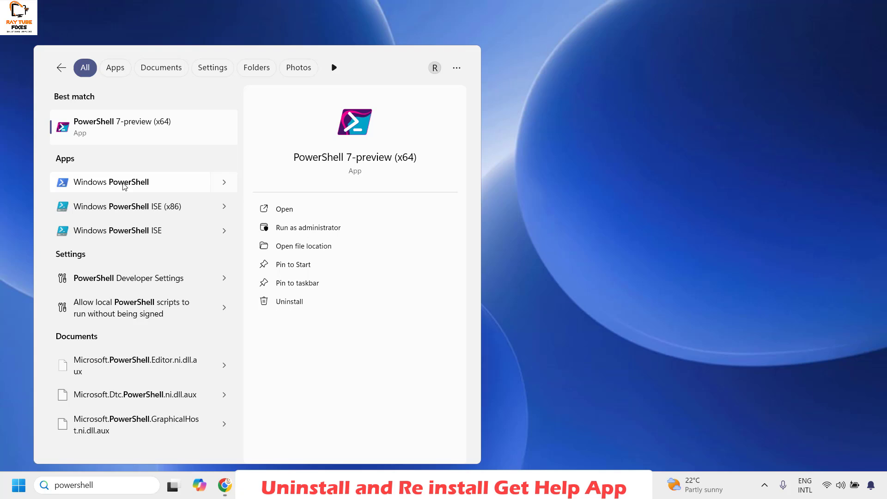
pyautogui.click(123, 187)
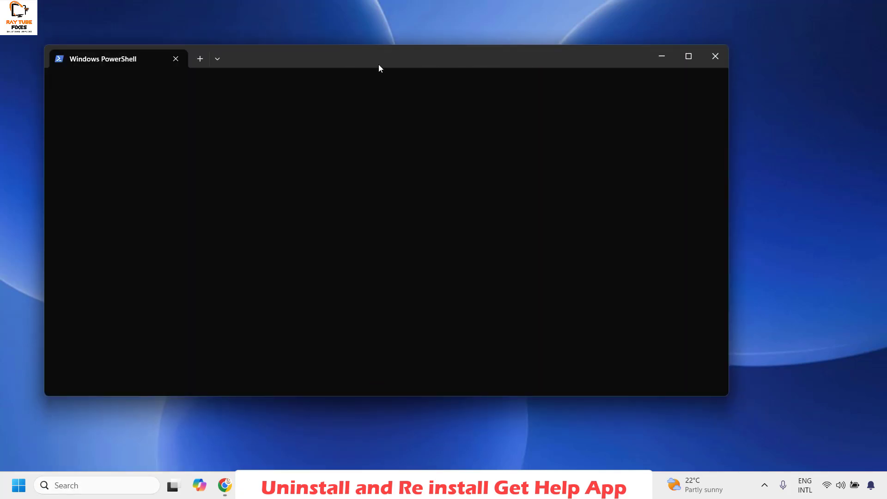
pyautogui.moveTo(379, 64); pyautogui.dragTo(492, 73)
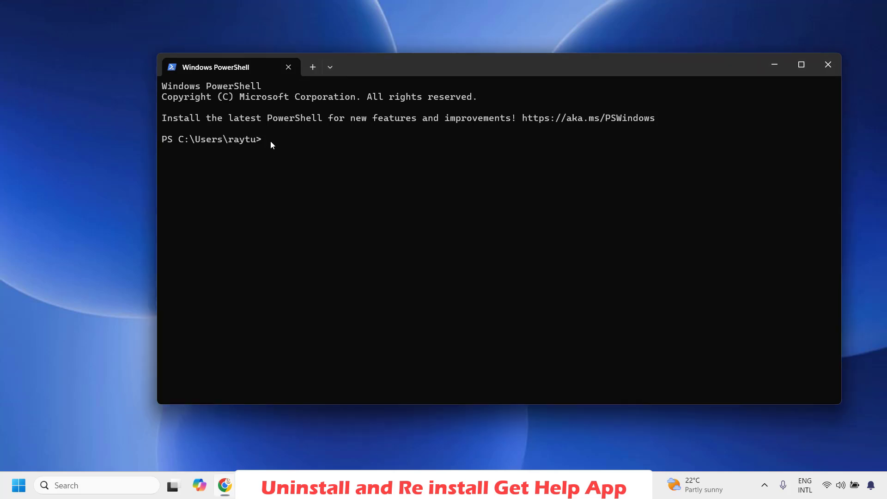
# Step: Paste Get-AppxPackage *Microsoft.GetHelp* | Remove-AppxPackage at the prompt, then close PowerShell
pyautogui.write('Get-AppxPackage *Microsoft.GetHelp* | Remove-AppxPackage')
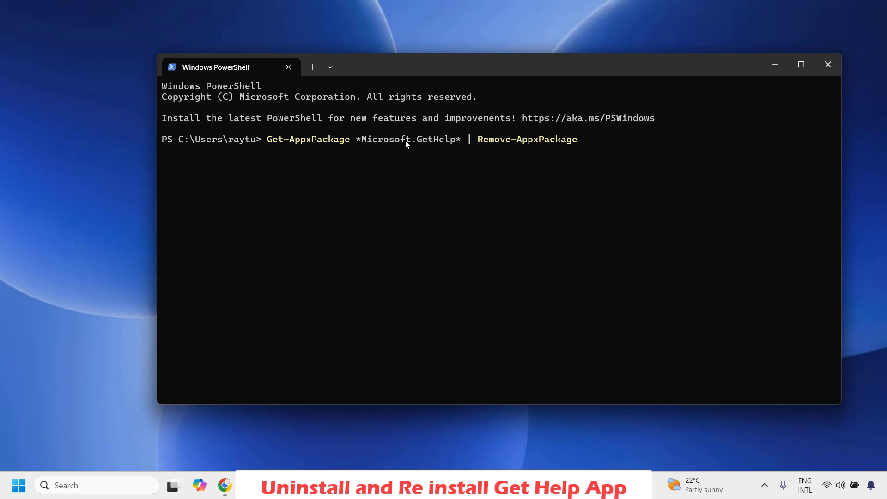
pyautogui.hotkey('alt', 'space')
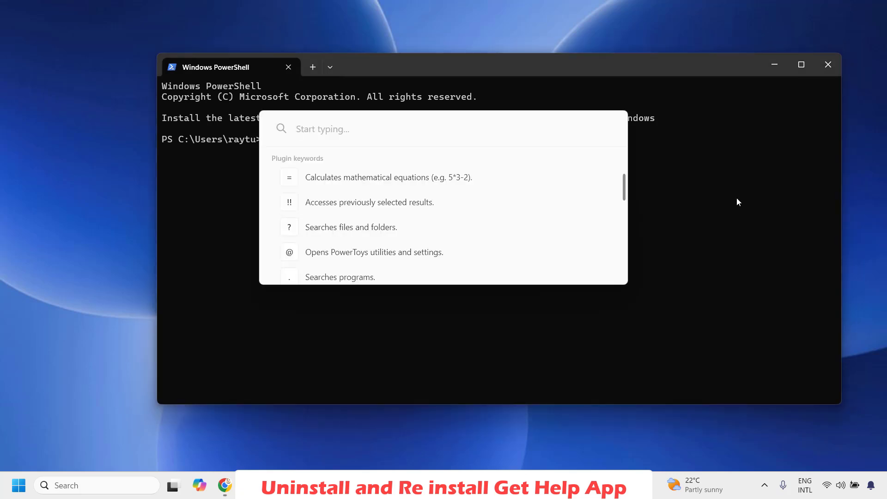
pyautogui.press('Escape')
pyautogui.click(829, 65)
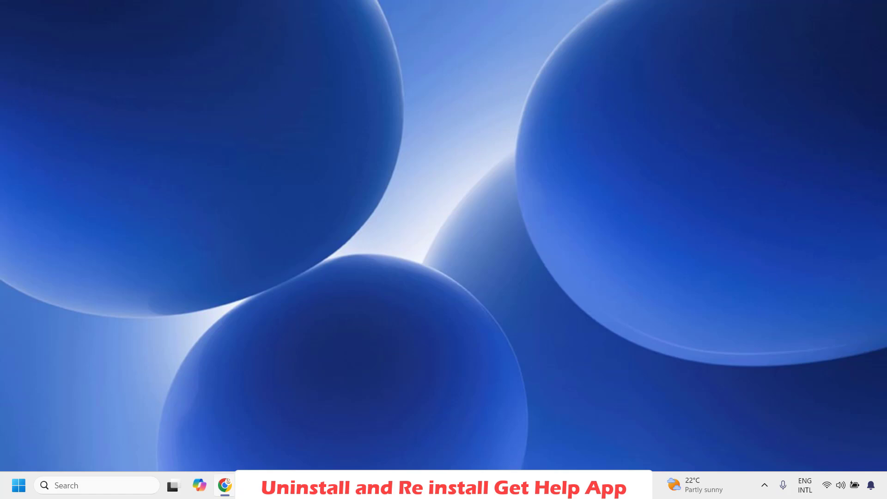
# Step: Launch Microsoft Store from a 'sto' search and maximize its window
pyautogui.click(73, 488)
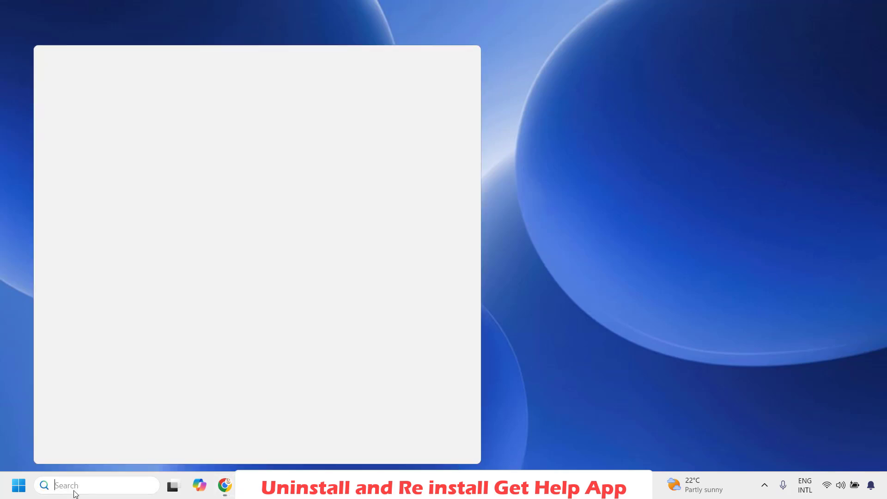
pyautogui.write('store')
pyautogui.press('Return')
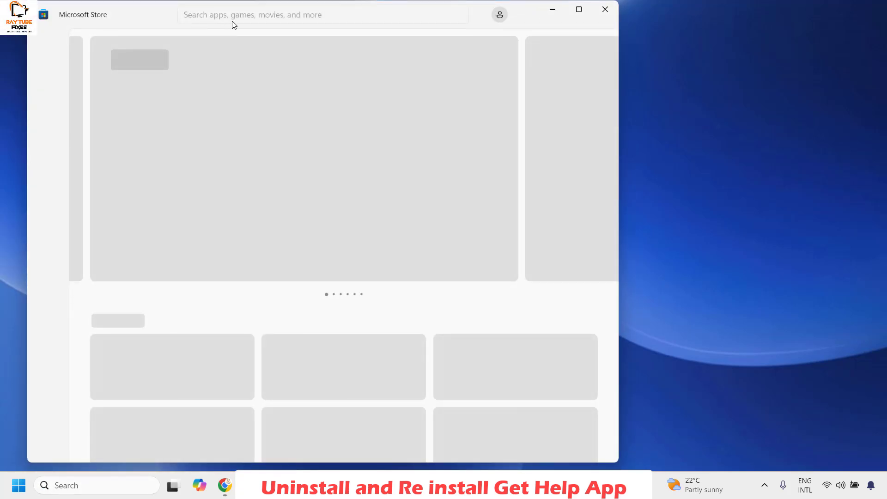
pyautogui.click(579, 9)
# Step: Search the Store for 'get help', rerun the search, then close the Store
pyautogui.click(333, 18)
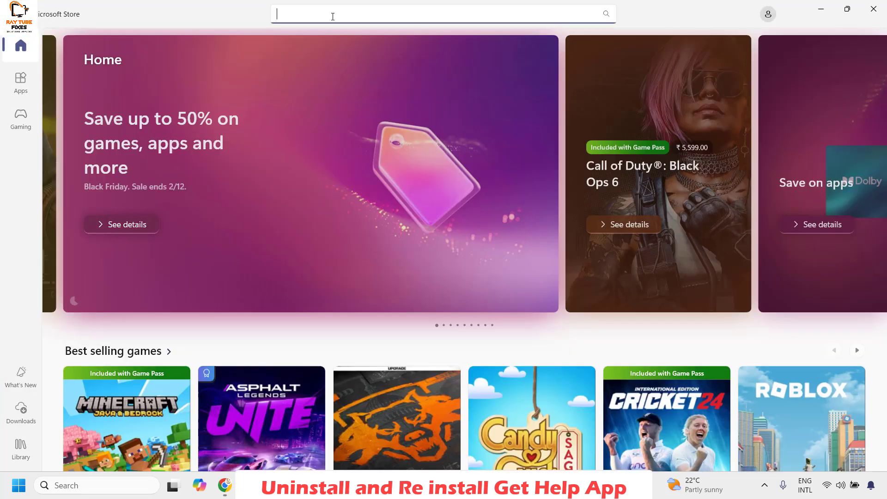
pyautogui.write('get')
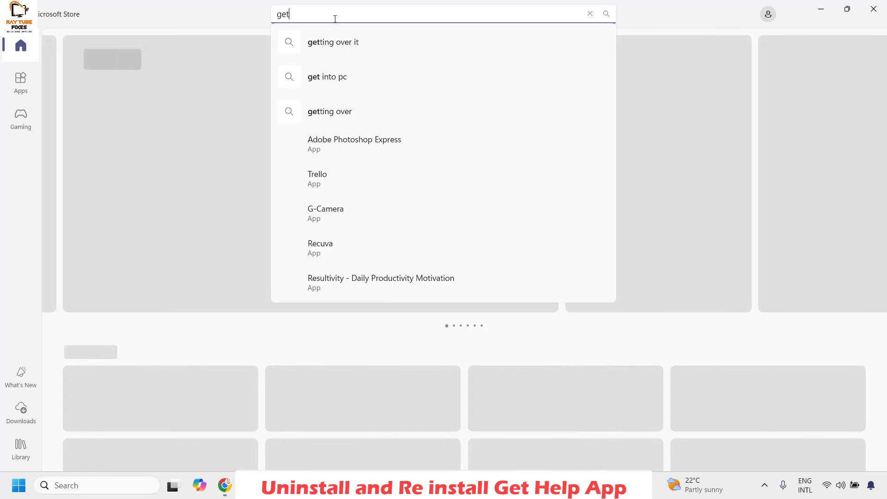
pyautogui.write(' help')
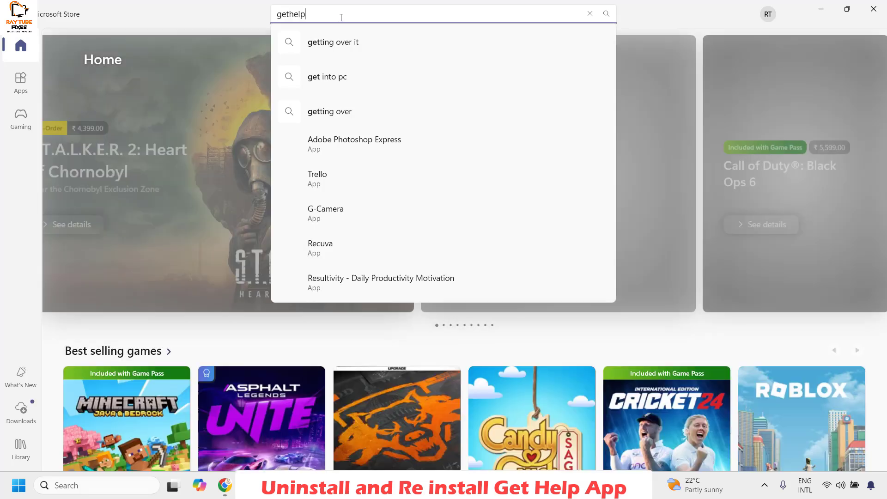
pyautogui.press('Return')
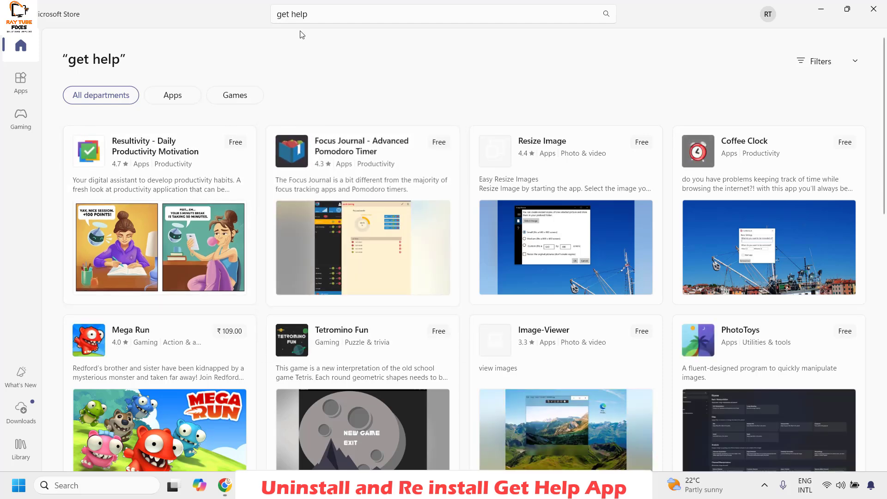
pyautogui.click(323, 14)
pyautogui.click(331, 43)
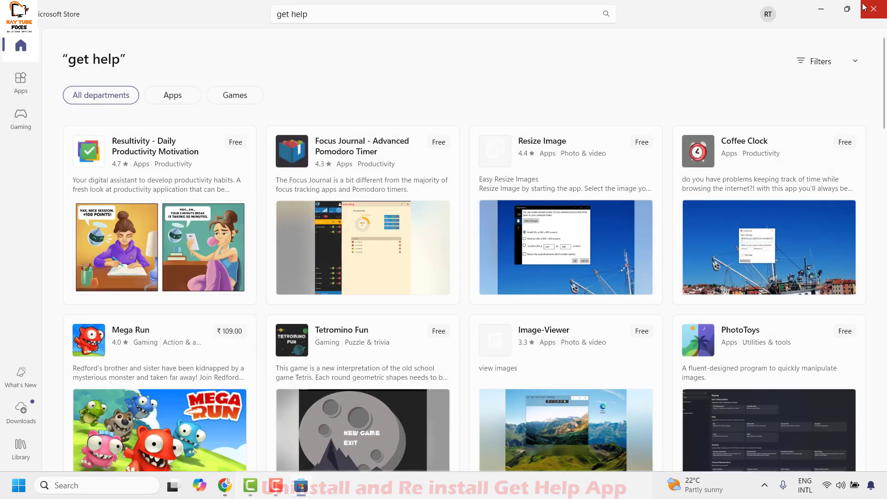
pyautogui.click(873, 15)
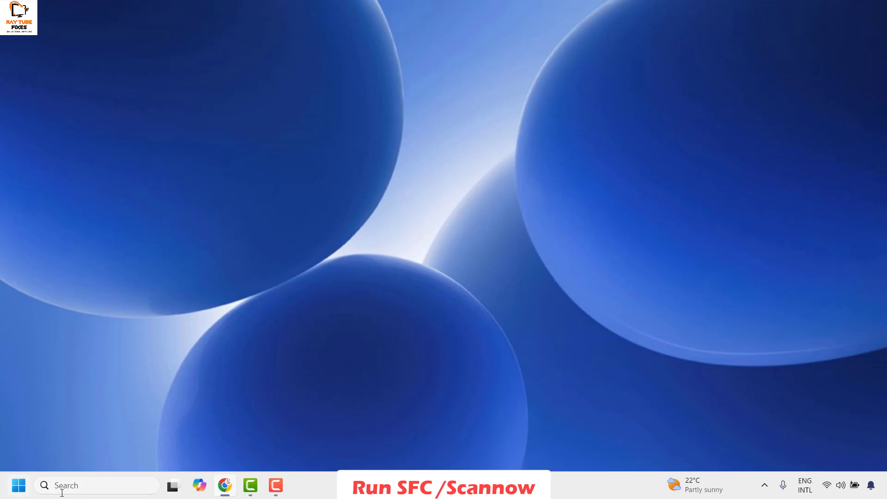
# Step: Launch Command Prompt as administrator, centre its window, and run sfc /scannow
pyautogui.click(88, 490)
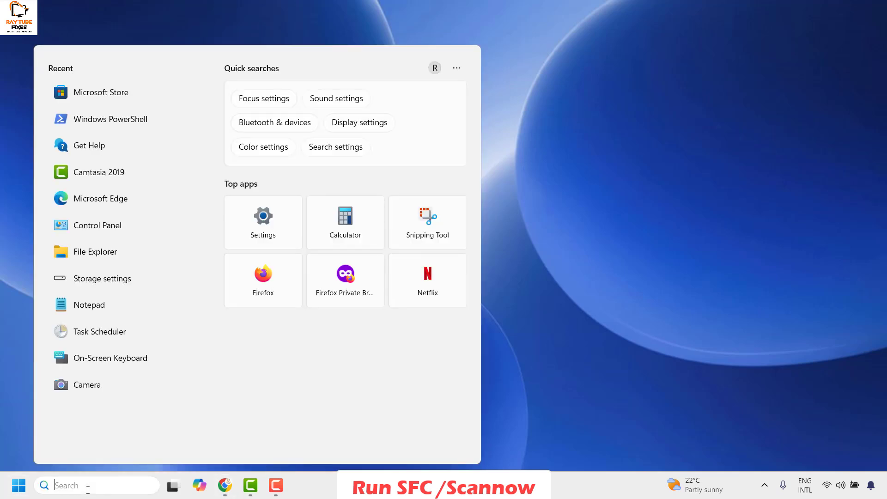
pyautogui.write('cmd')
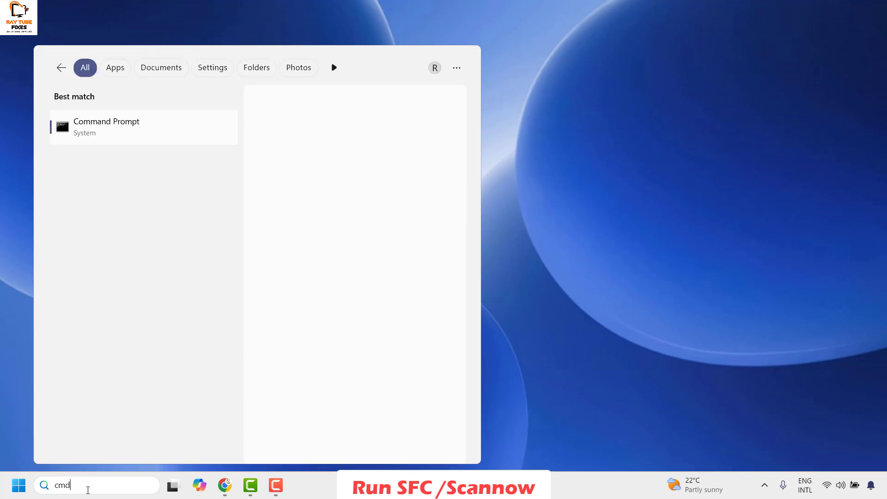
pyautogui.rightClick(132, 135)
pyautogui.click(194, 145)
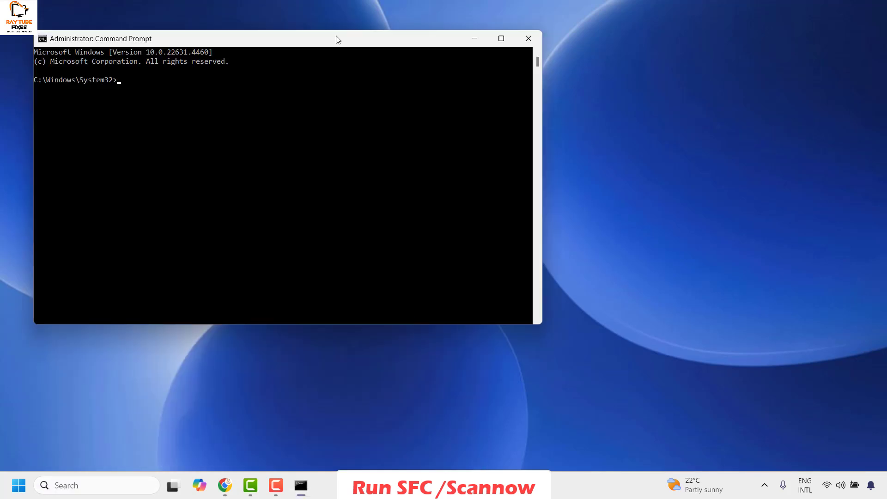
pyautogui.moveTo(338, 39); pyautogui.dragTo(549, 82)
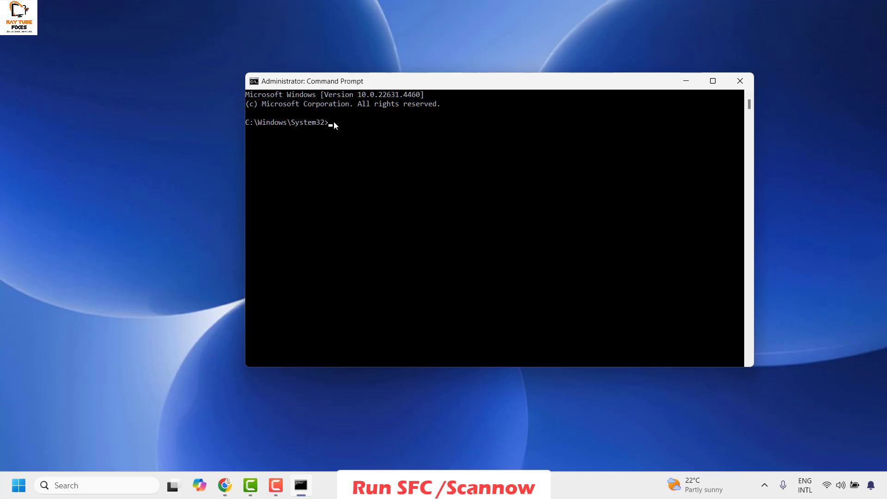
pyautogui.write('sfc /scannow')
pyautogui.press('Return')
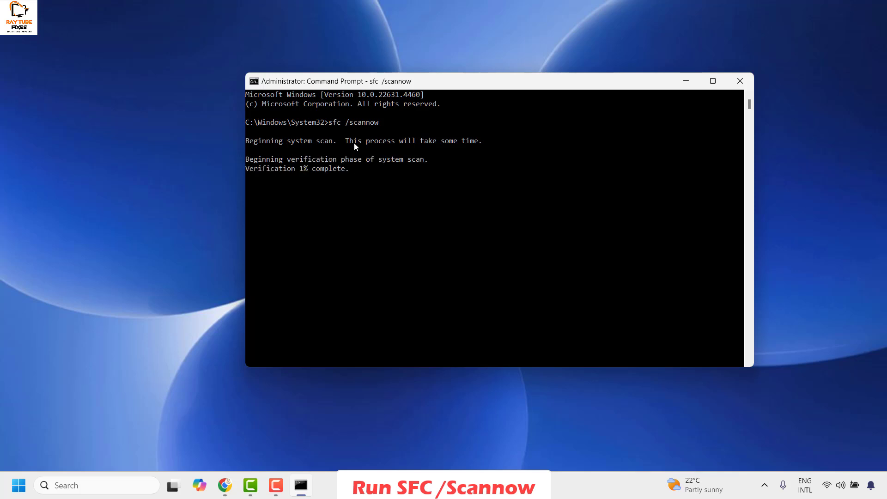
# Step: Close the administrator Command Prompt while verification is at 2%
pyautogui.click(741, 80)
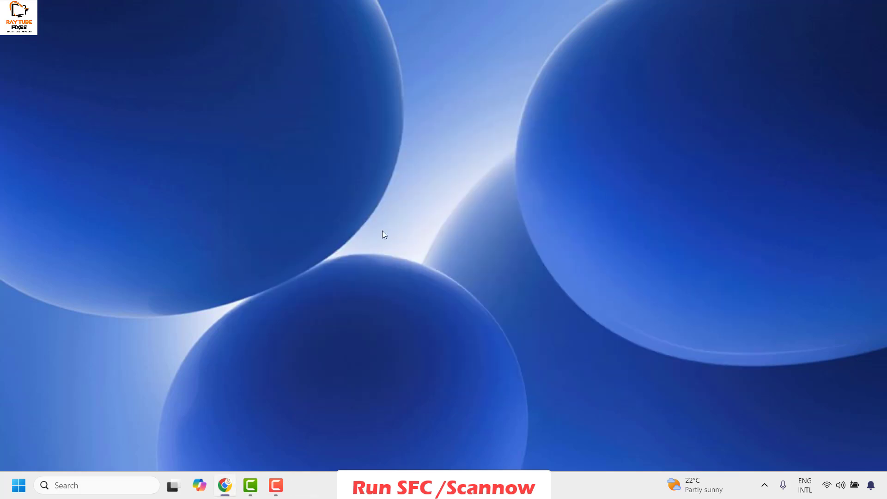